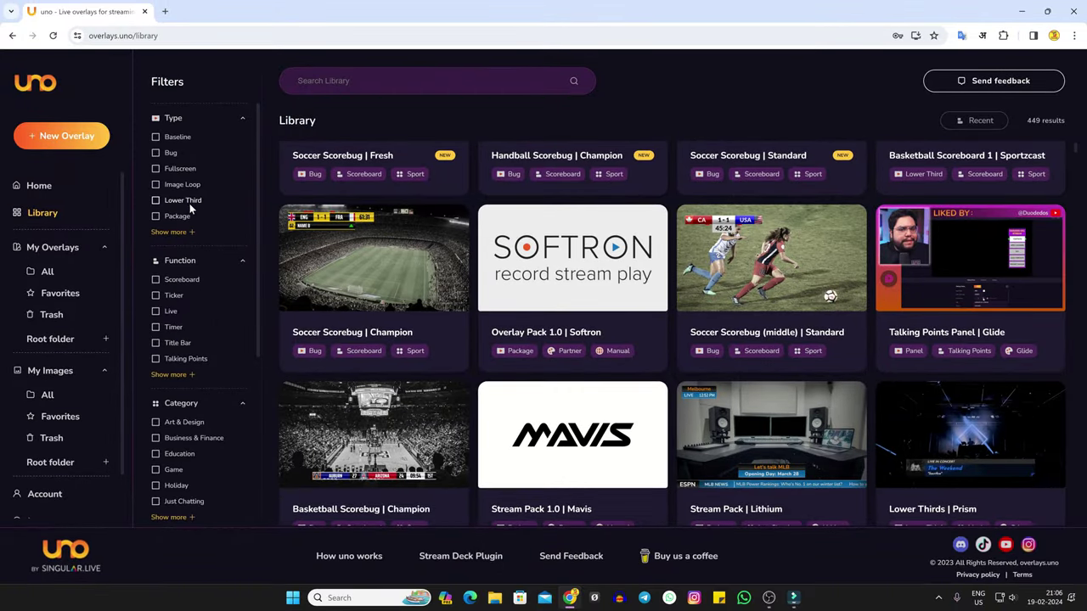
Step: Filter the library by the Lower Third type, browse the matching overlays and clear the filter
click(156, 200)
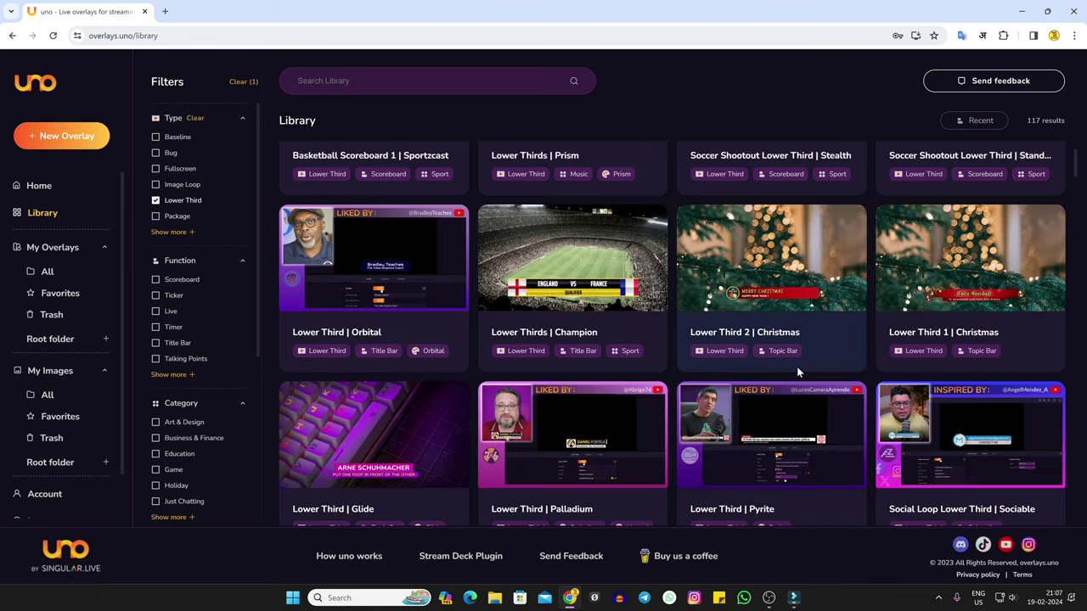
scroll(797, 366, down, 6)
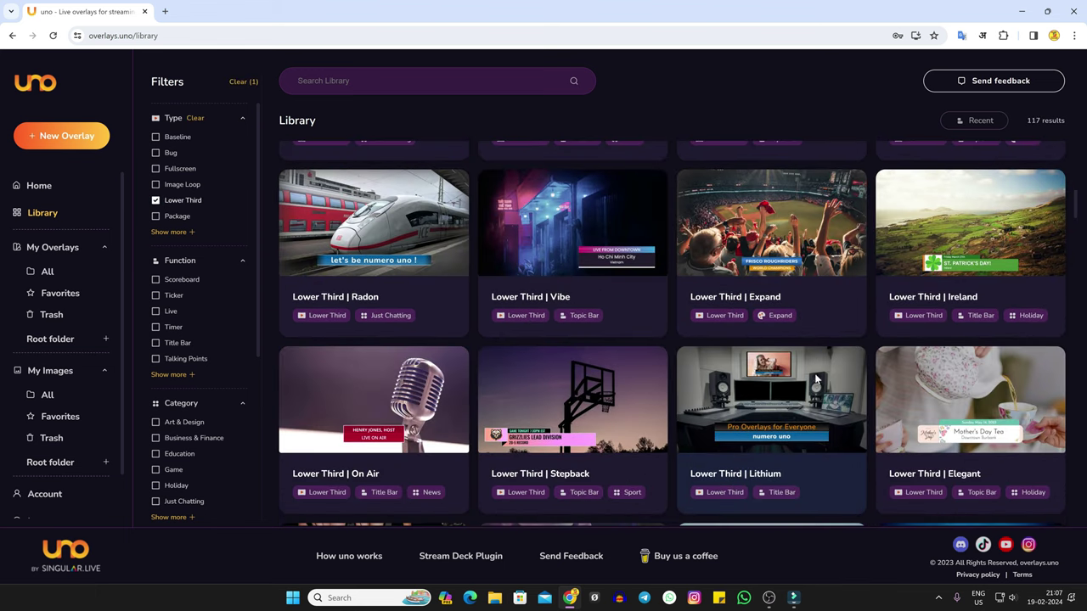
scroll(815, 379, up, 5)
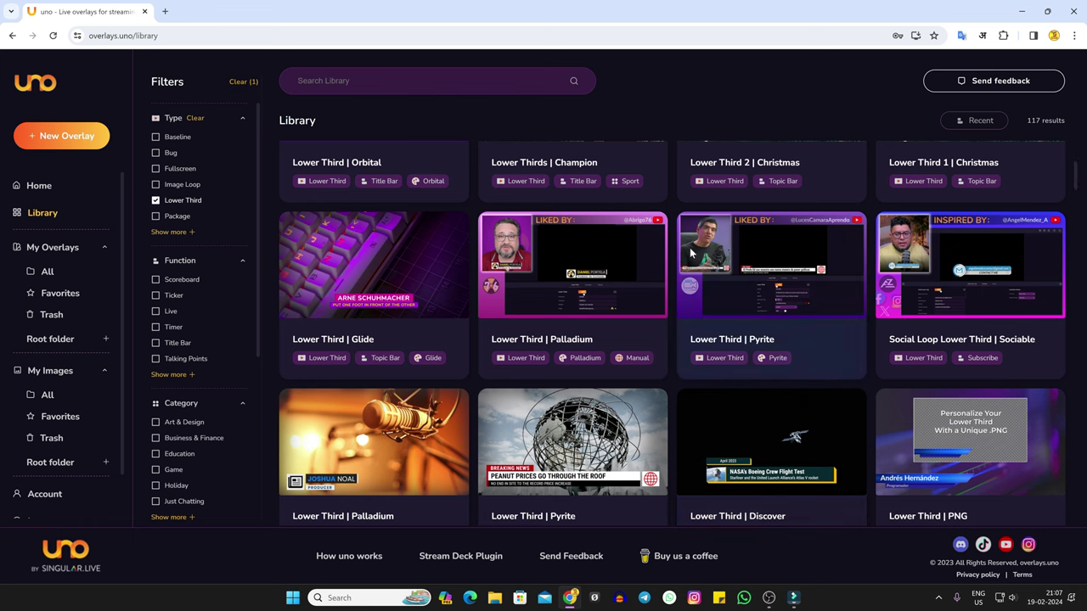
click(182, 200)
Step: Browse the library's overlays filtered by the Ticker function and, separately, by the Package type
click(156, 295)
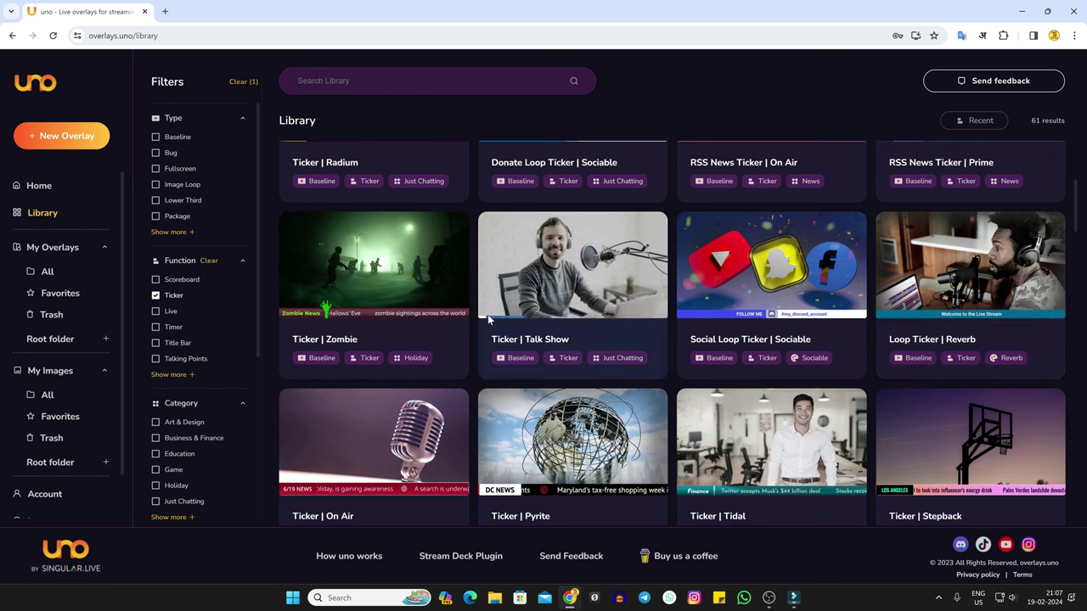
click(155, 295)
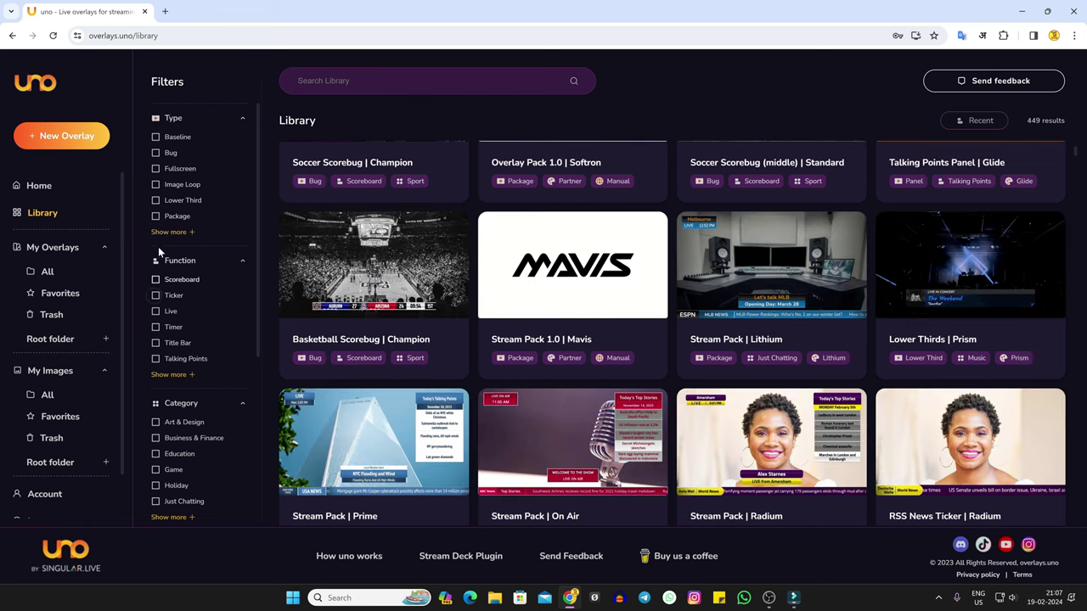
click(156, 217)
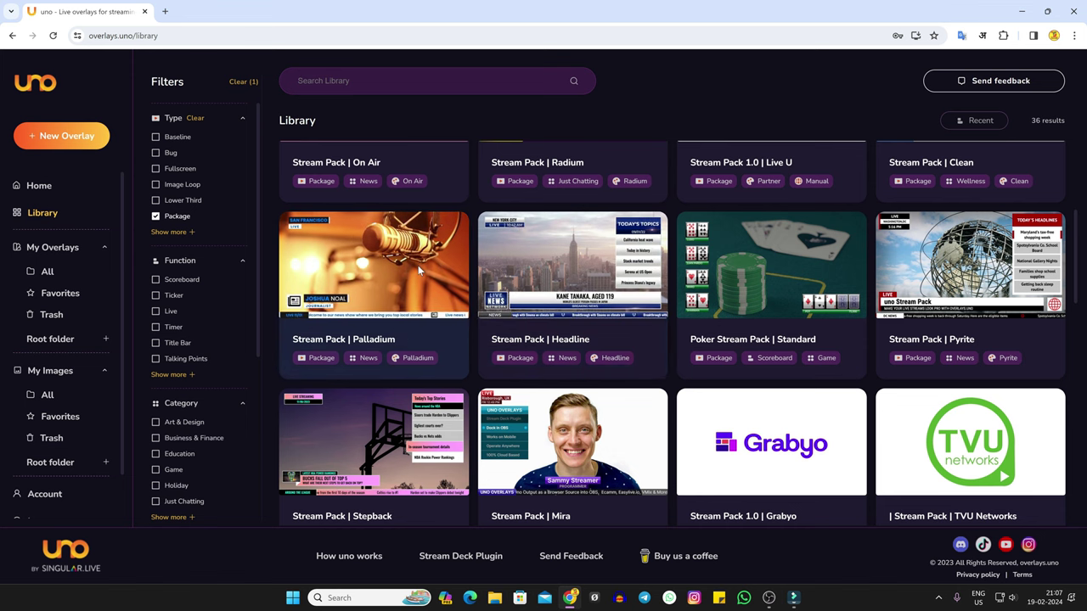
scroll(763, 304, down, 1)
scroll(768, 318, down, 1)
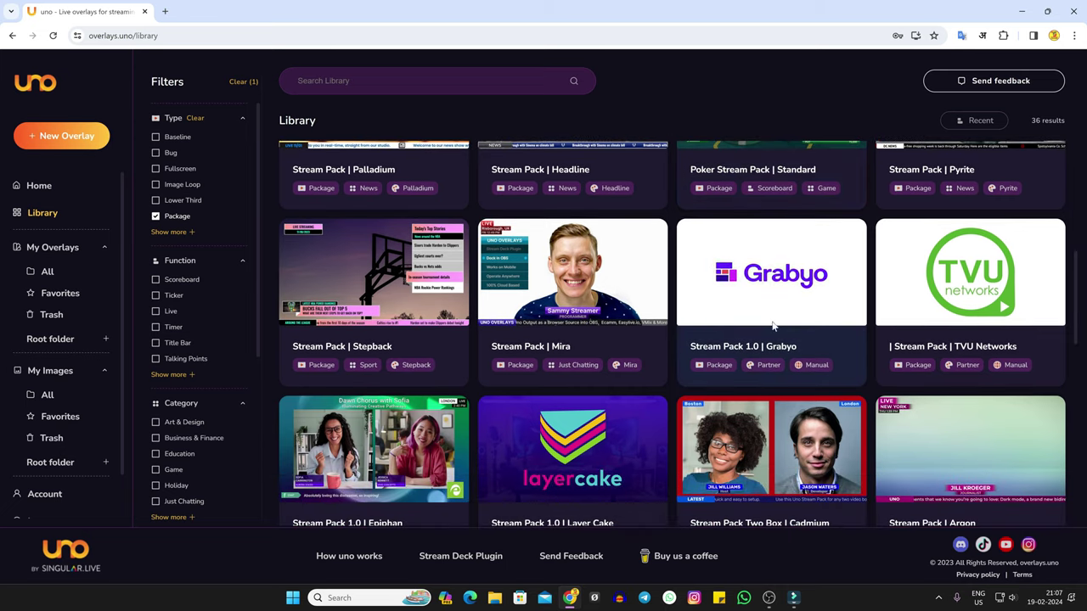
scroll(722, 322, up, 3)
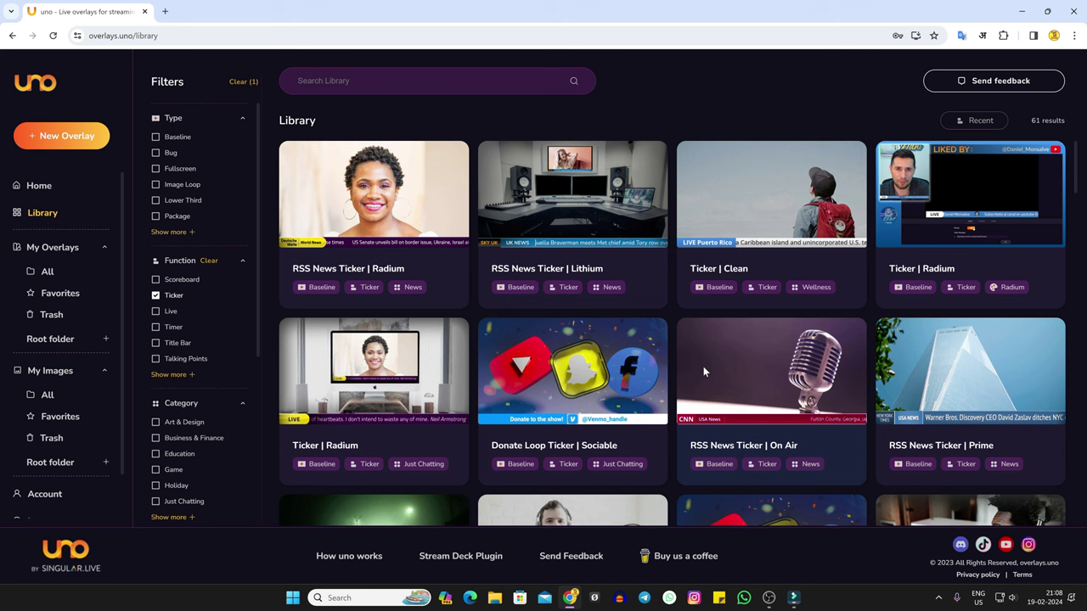
Step: Add the RSS News Ticker | Lithium overlay from the library to My Overlays
click(575, 200)
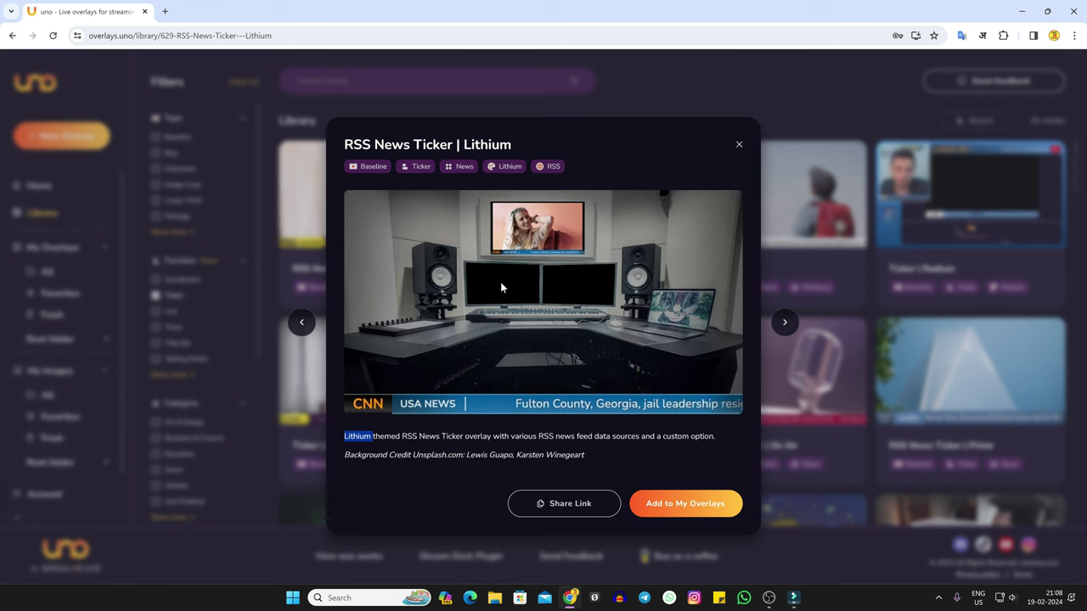
click(684, 505)
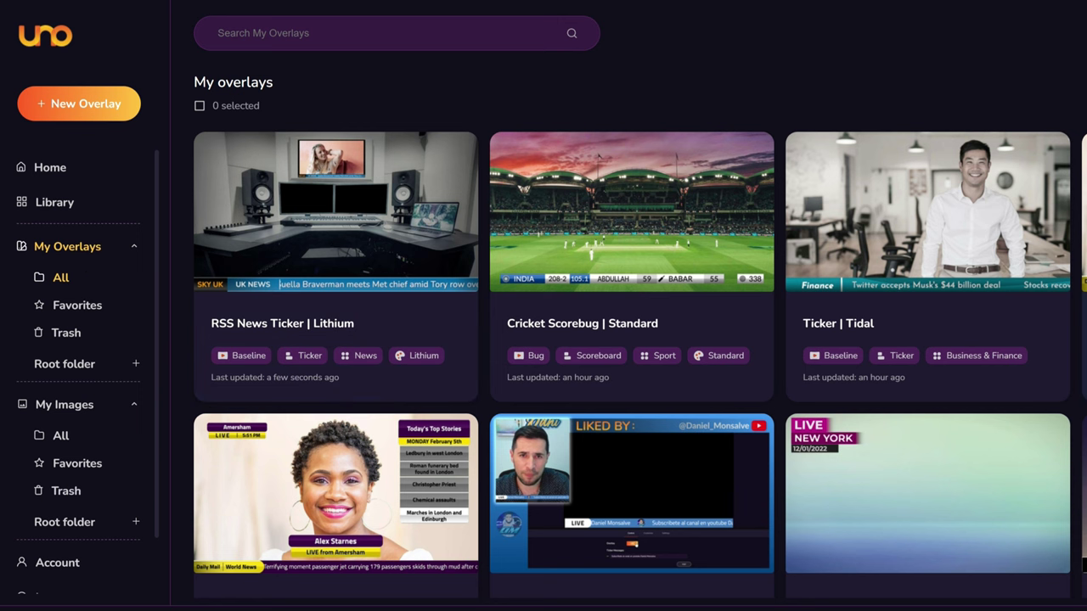
Step: Look through My Overlays and preview the Cricket Scorebug | Standard overlay
scroll(632, 365, down, 3)
scroll(632, 365, up, 3)
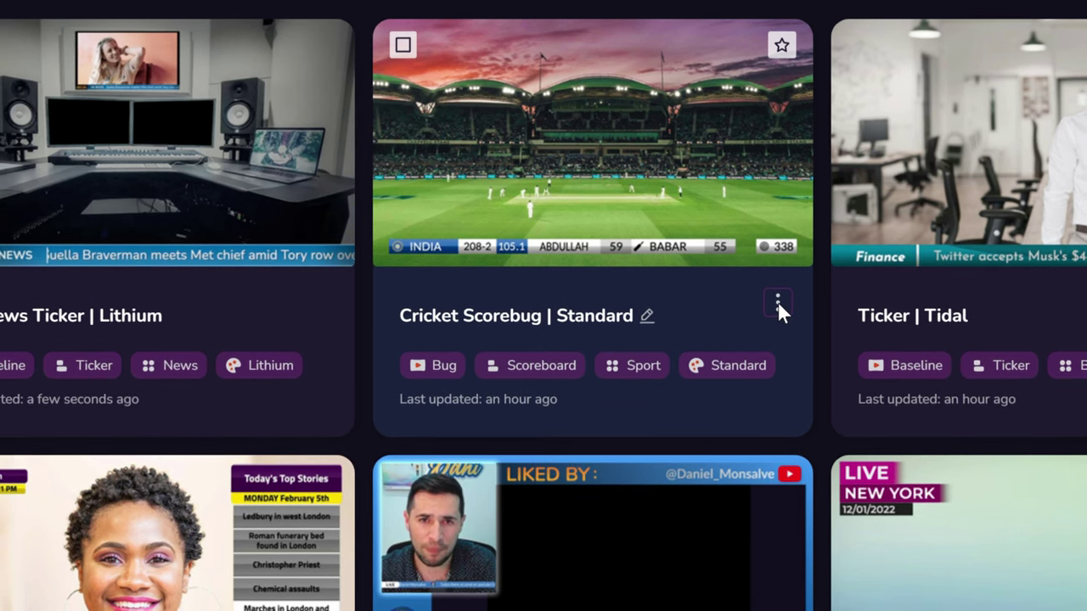
click(778, 304)
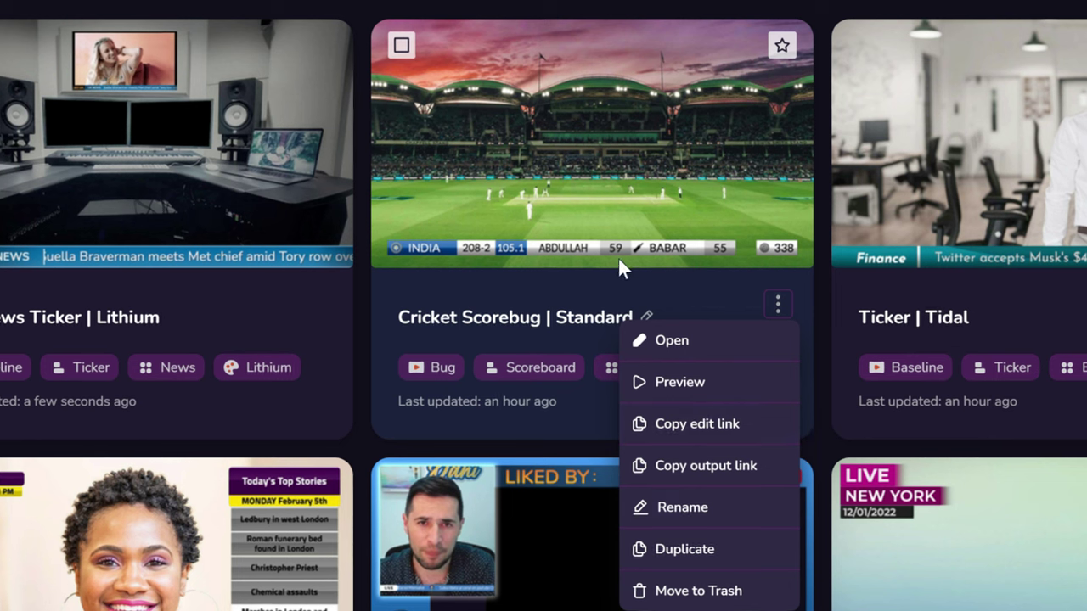
click(668, 383)
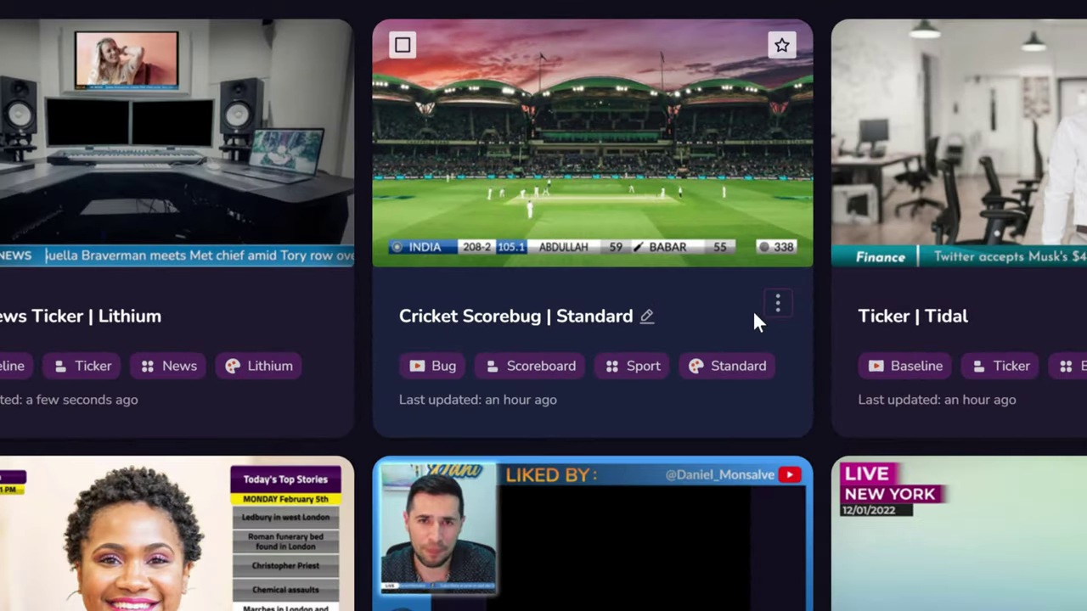
Step: Open the Cricket Scorebug | Standard overlay's control page
click(776, 303)
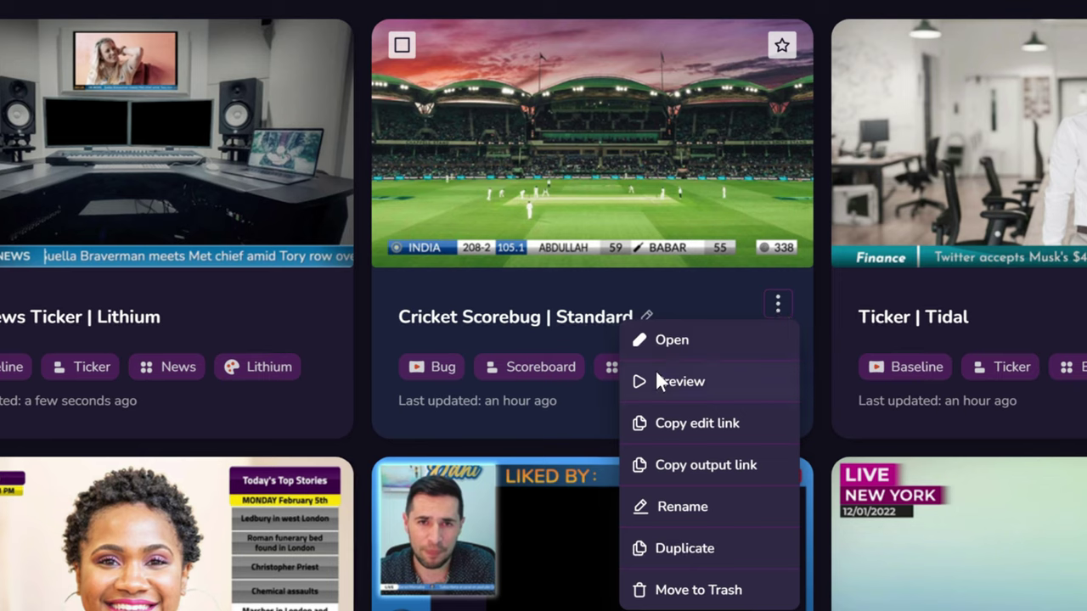
click(674, 340)
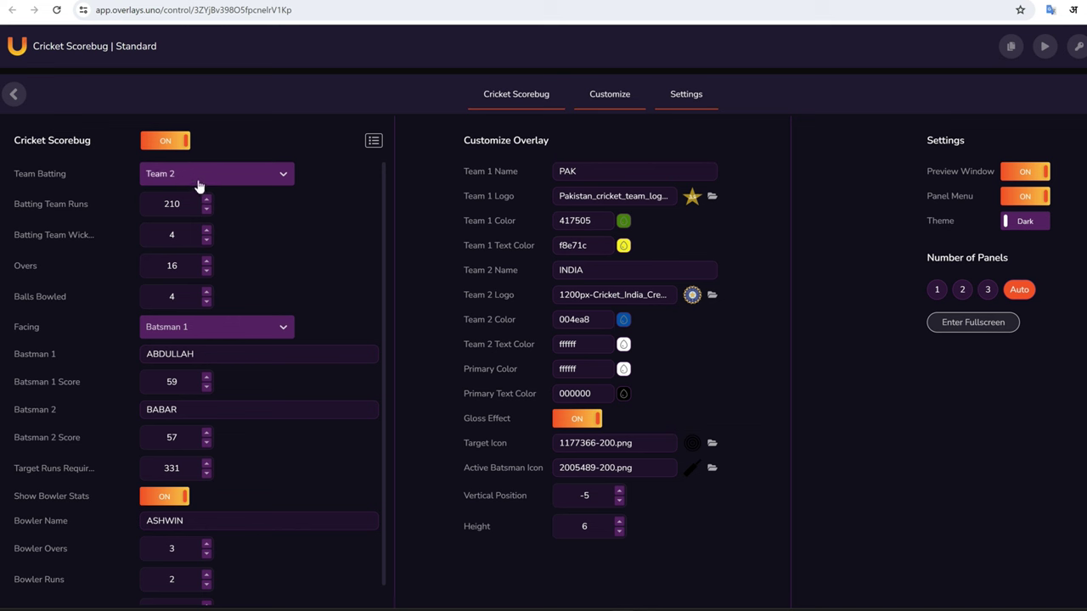
Step: Examine the scorebug's Team Batting options, its match and bowler fields, and the Team 1 logo image
click(280, 175)
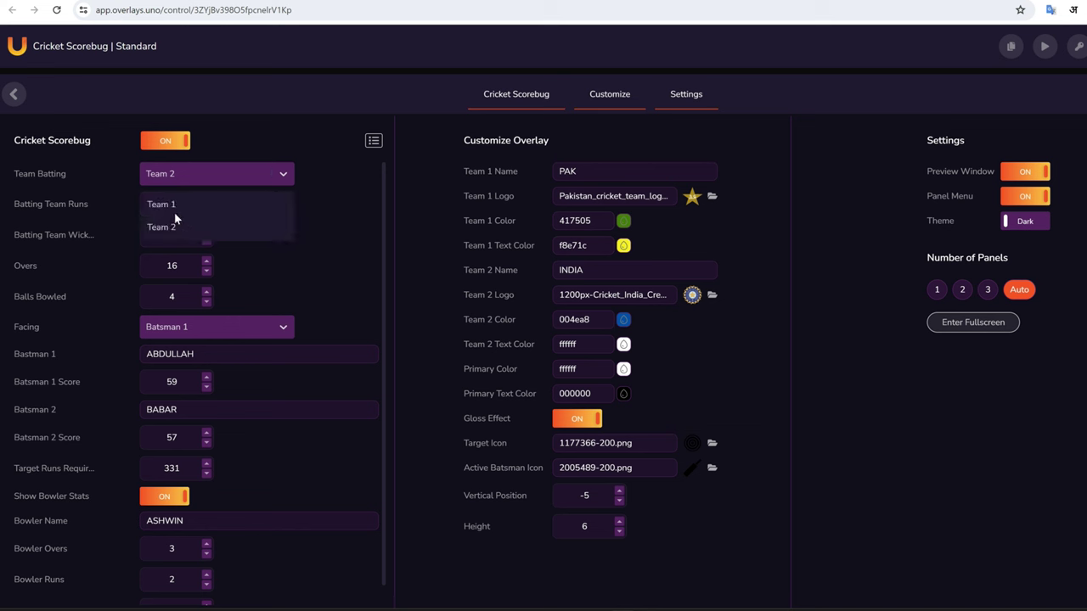
click(227, 174)
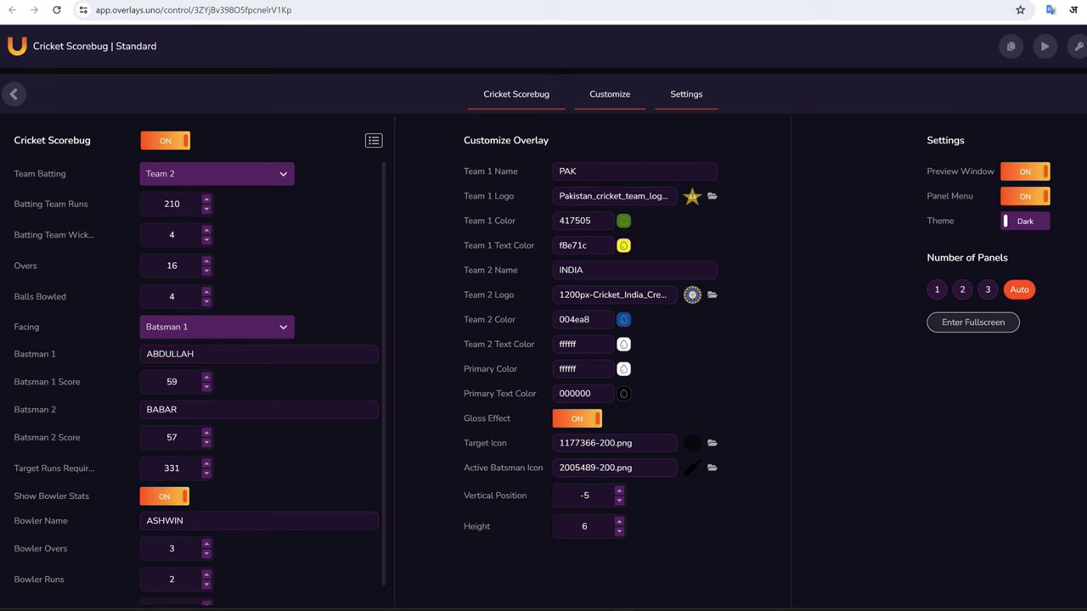
scroll(239, 388, down, 1)
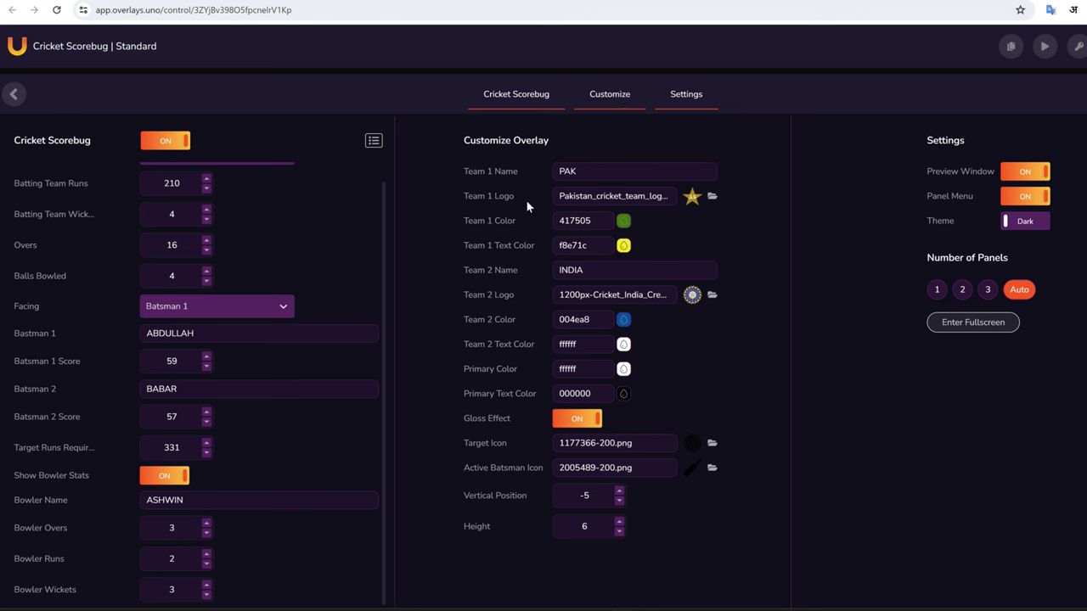
mouse_move(698, 203)
mouse_move(689, 202)
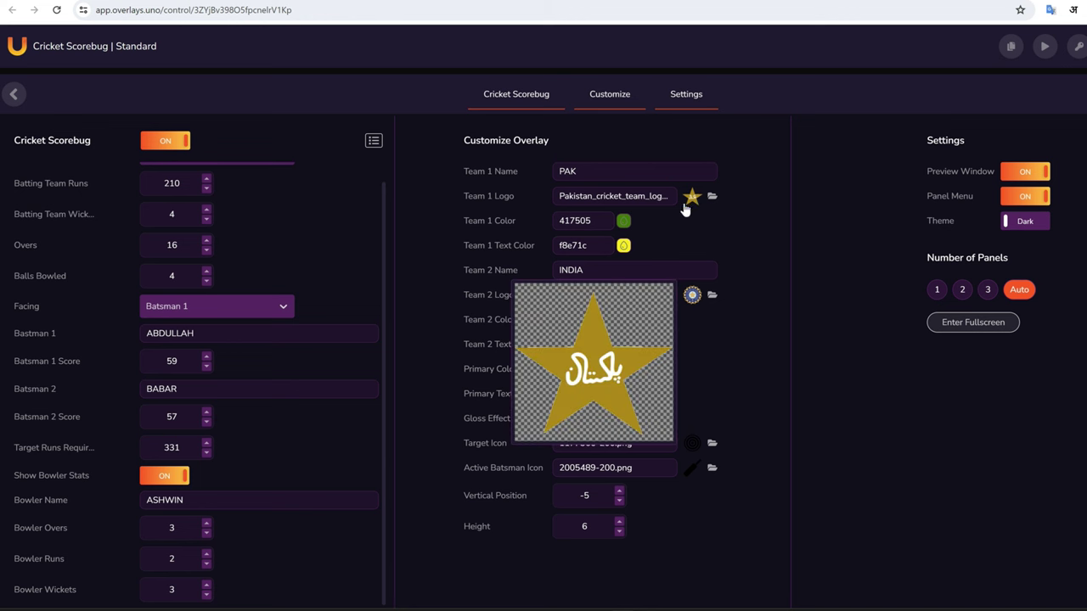
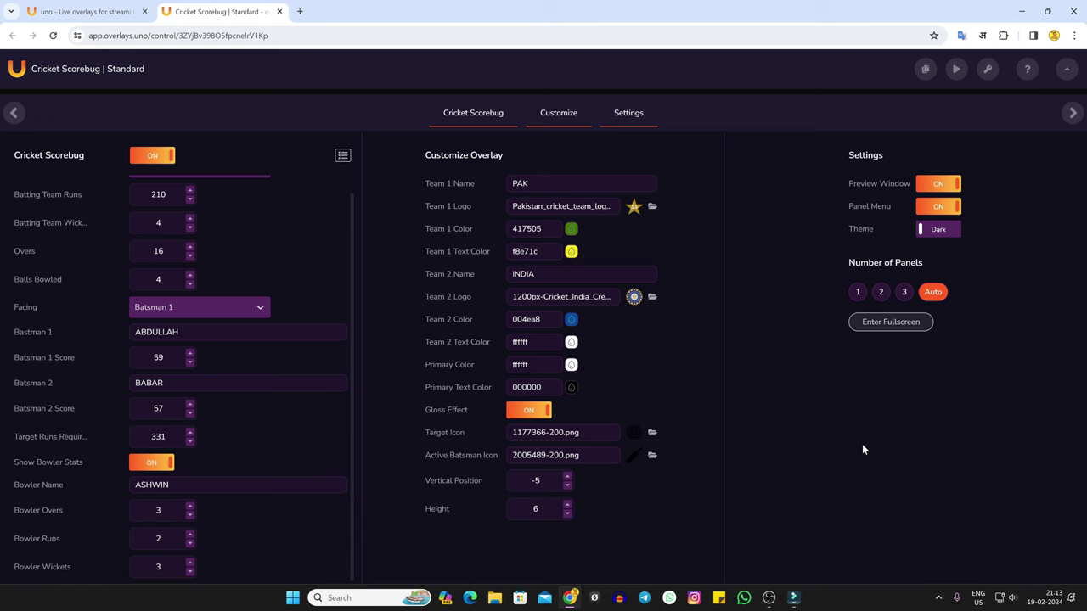
Step: Switch to OBS and make the cricket background source in Scene 4 visible
key(ctrl+super+Left)
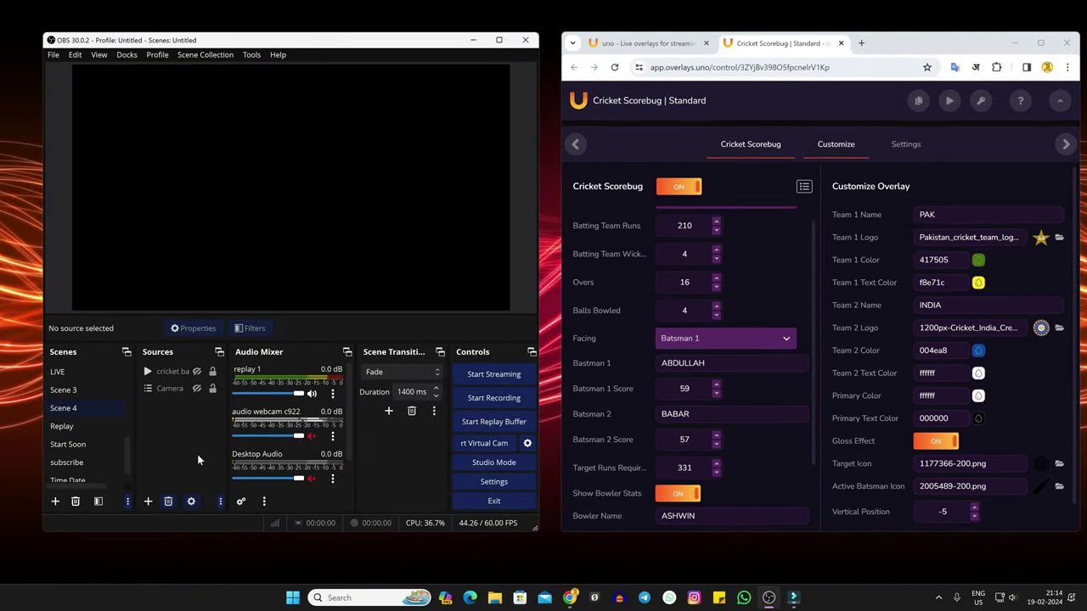
click(196, 371)
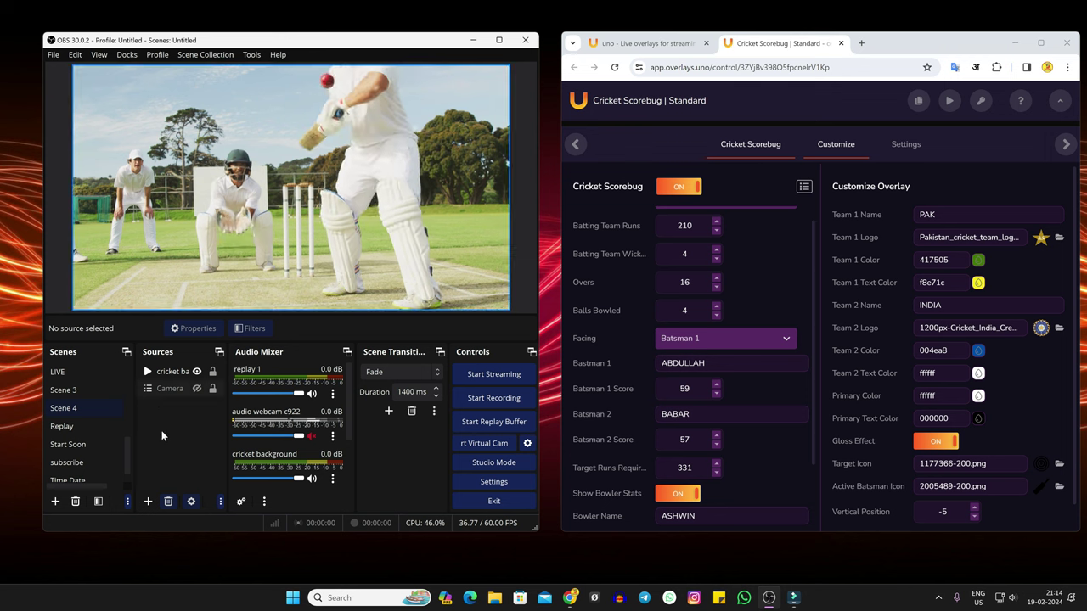
Step: Add a new Browser source named "cricket scoreboard" to Scene 4
click(148, 500)
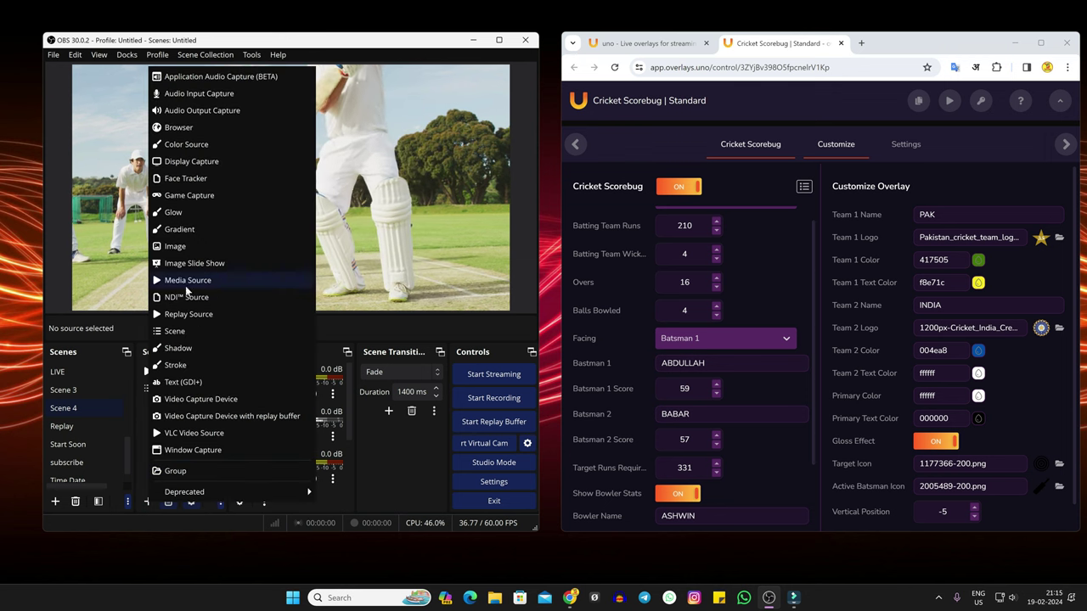
click(179, 127)
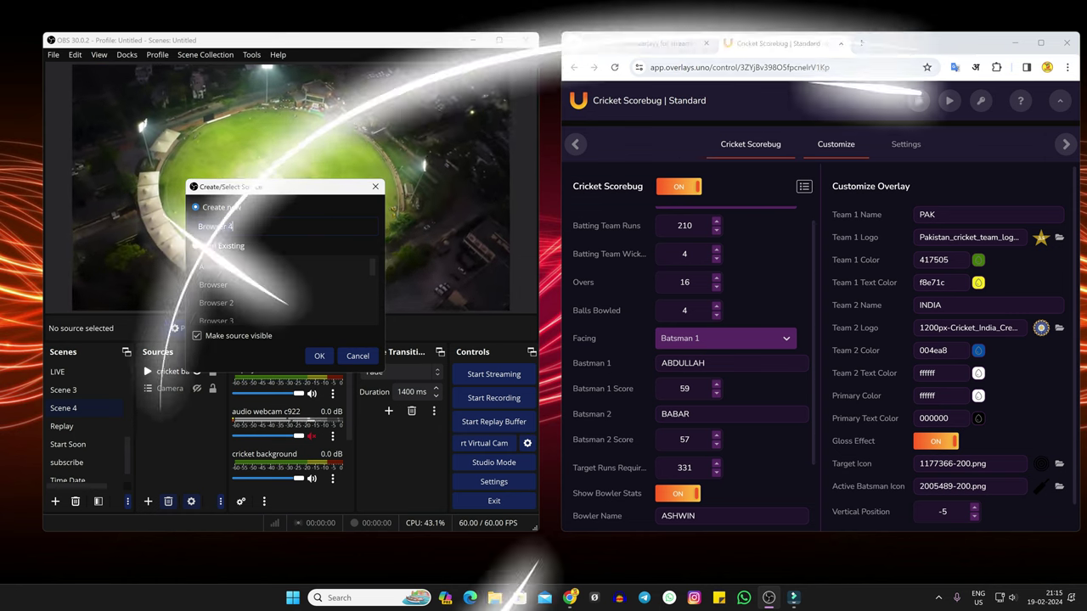
text(cricket scoreboard)
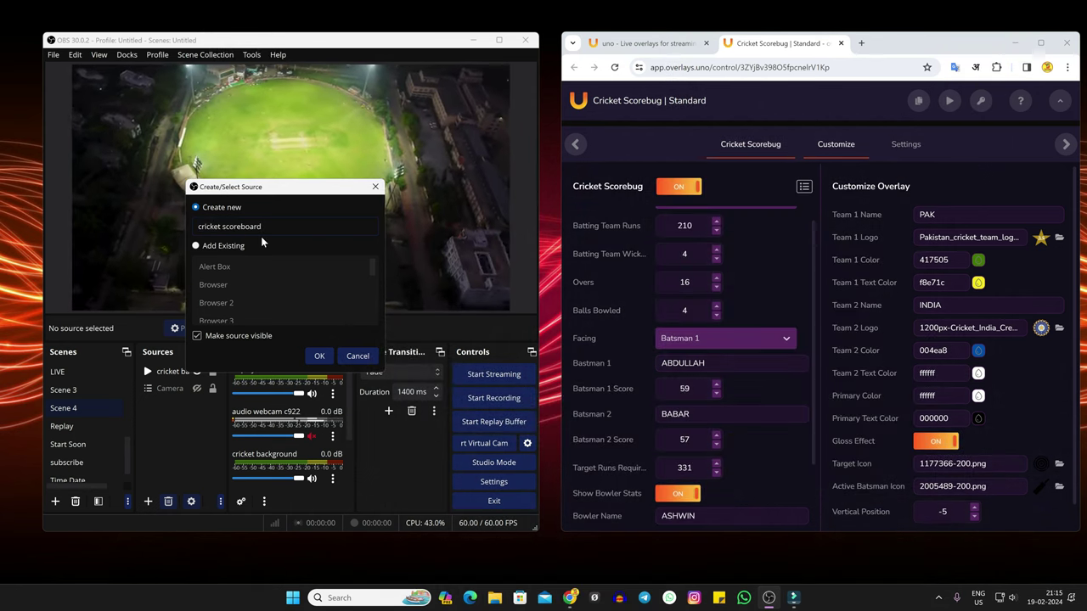
click(318, 357)
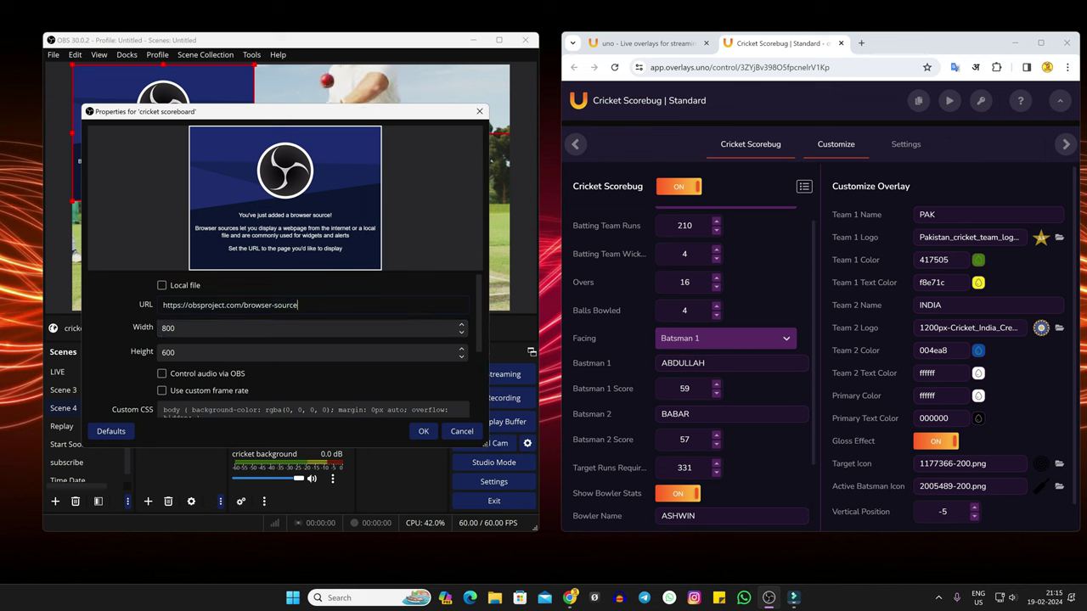
Step: Paste the overlay's output link as the browser source's URL and set its size to 1920 wide by 1080 high
right_click(219, 308)
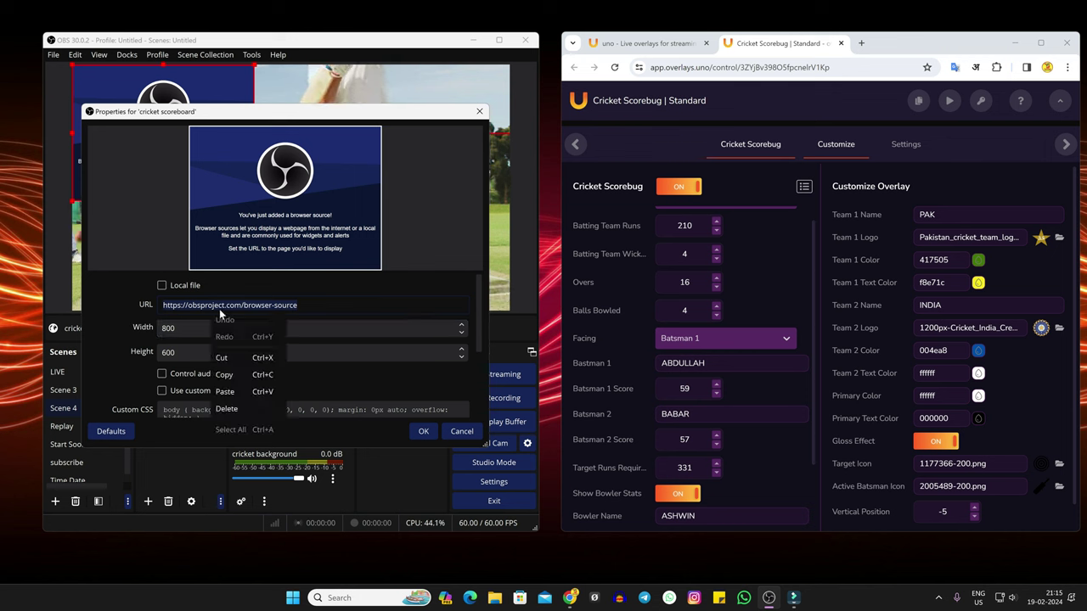
click(224, 392)
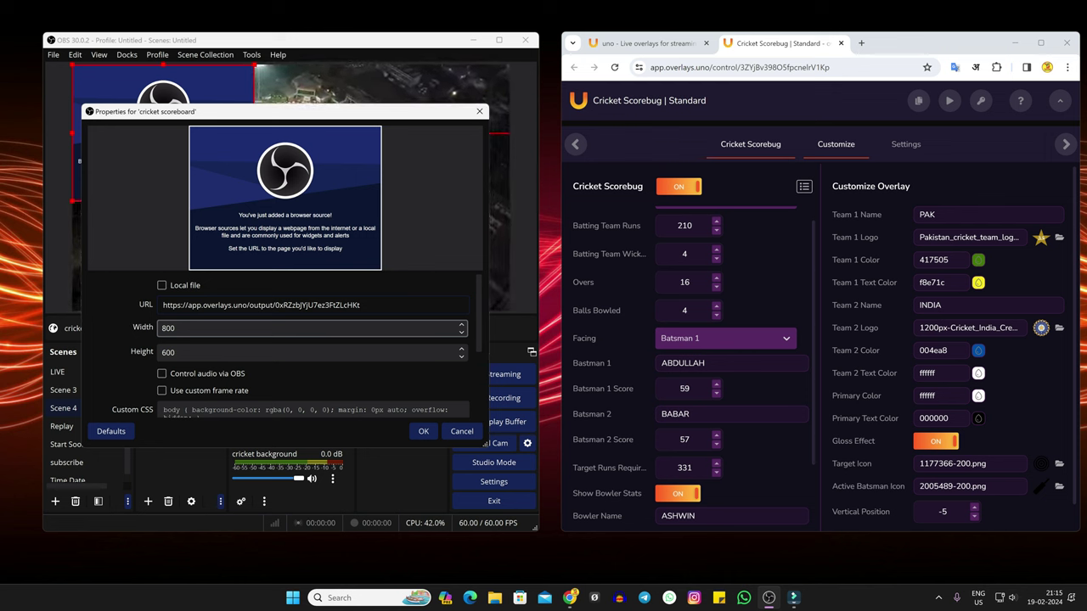
click(175, 328)
key(ctrl+a)
text(1920)
key(Tab)
text(1080)
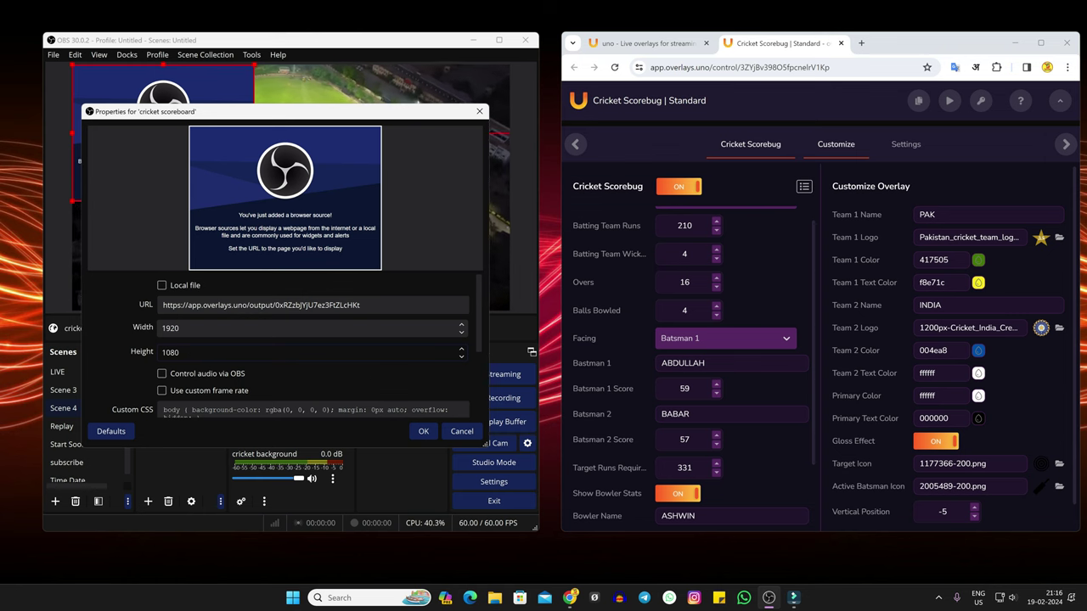
click(422, 431)
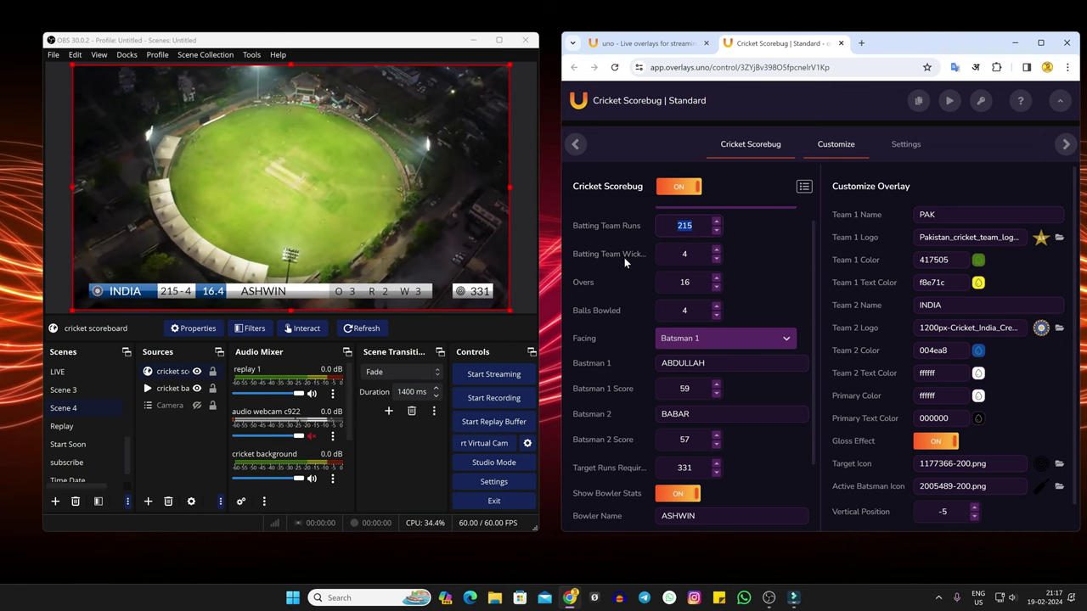
Step: In the browser's scorebug controls, set the batting team's wickets to 5, the overs to 18 and the balls bowled to 5
click(715, 250)
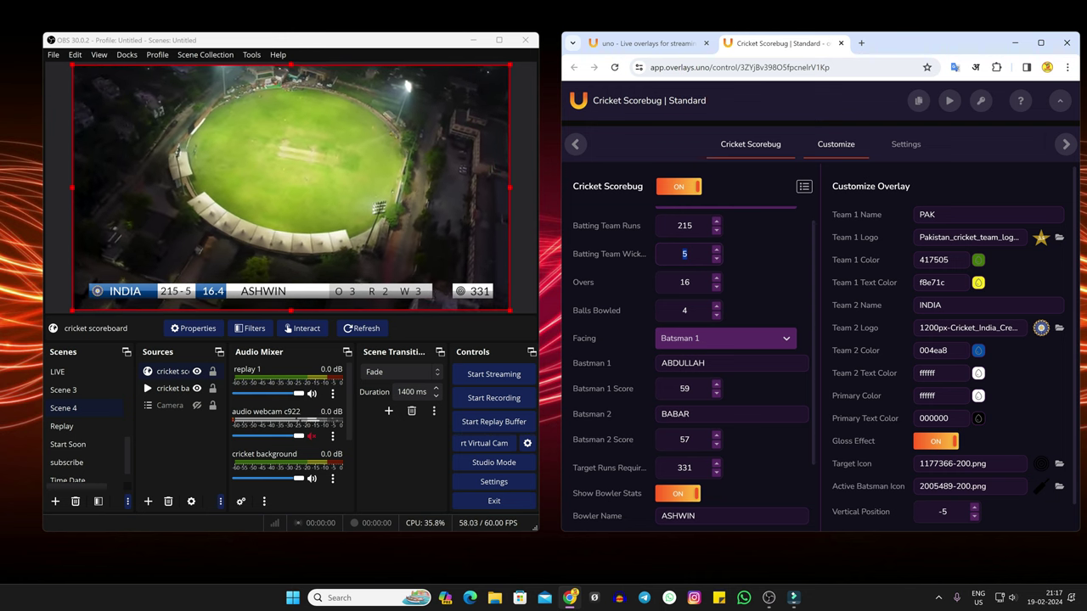
click(716, 280)
click(715, 280)
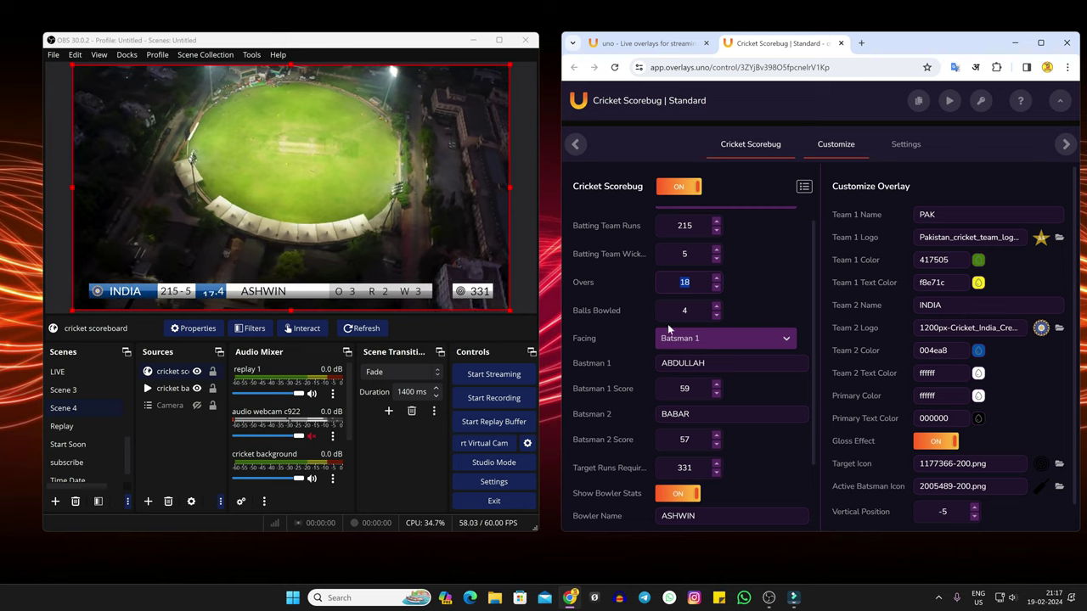
click(715, 306)
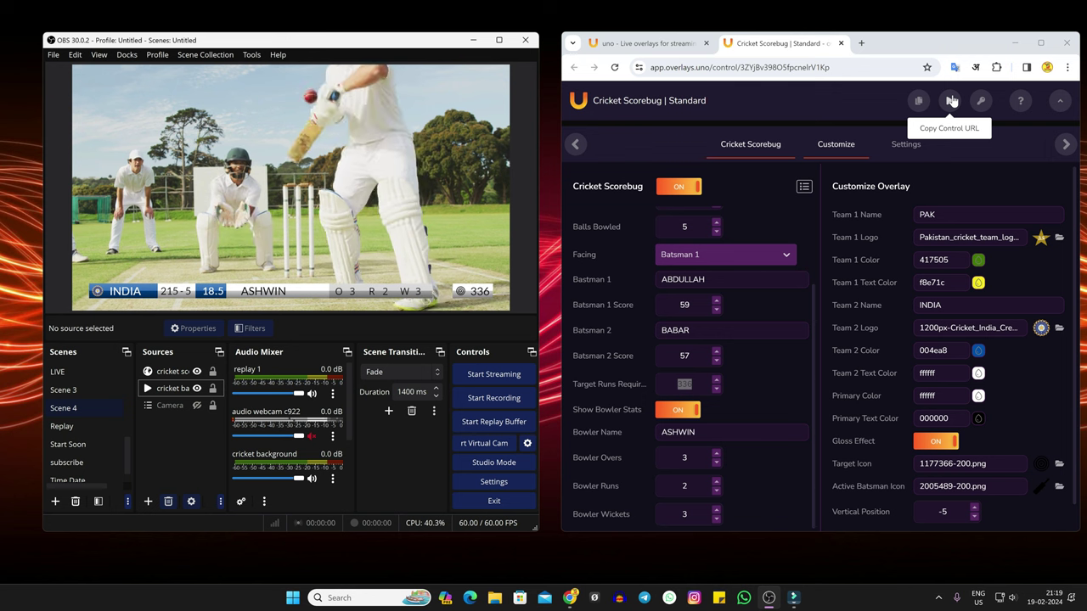
Step: Copy the scorebug's control URL and minimize the browser window
click(951, 101)
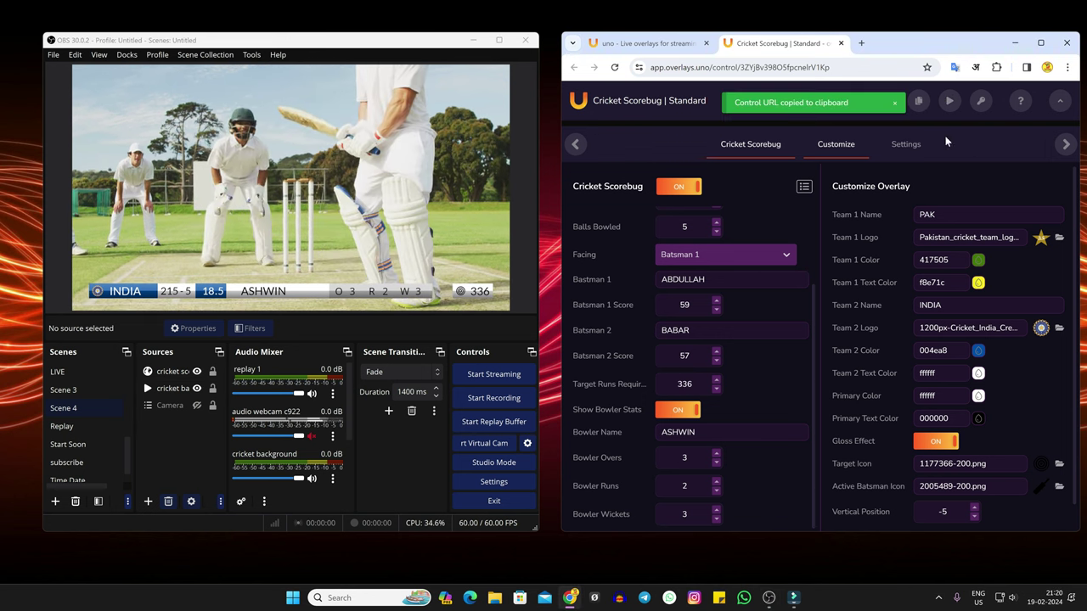
click(1015, 46)
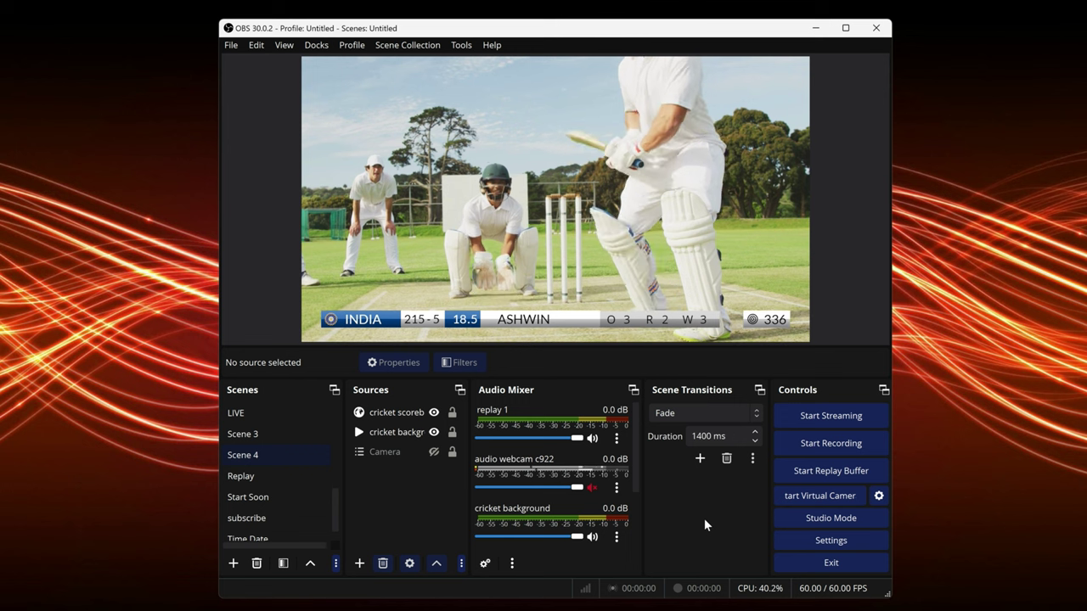
Step: Add a custom browser dock named "cricket score" using the copied scorebug control URL
click(315, 47)
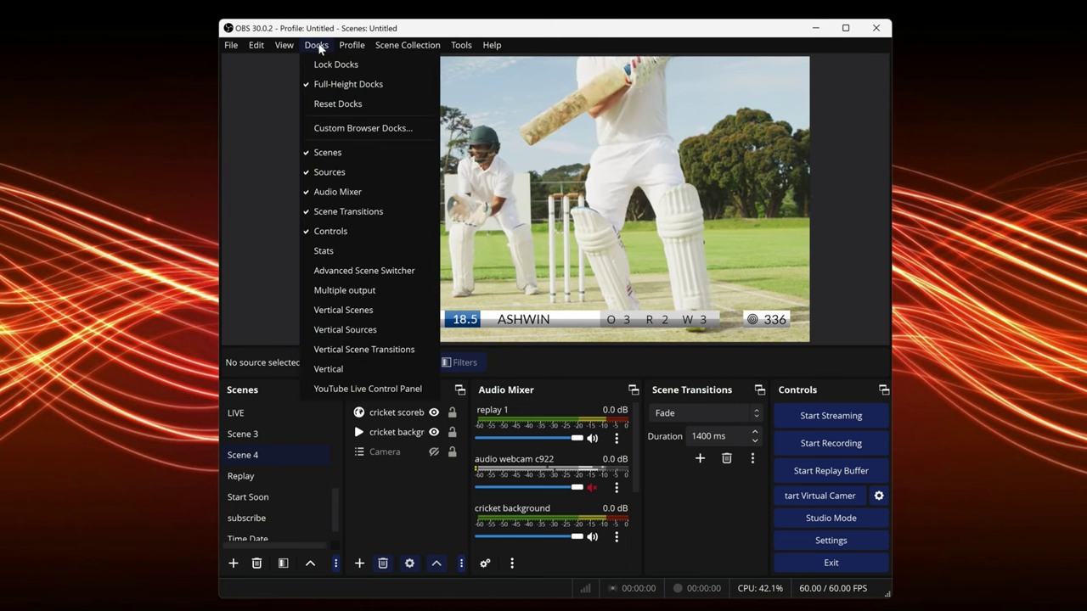
click(361, 129)
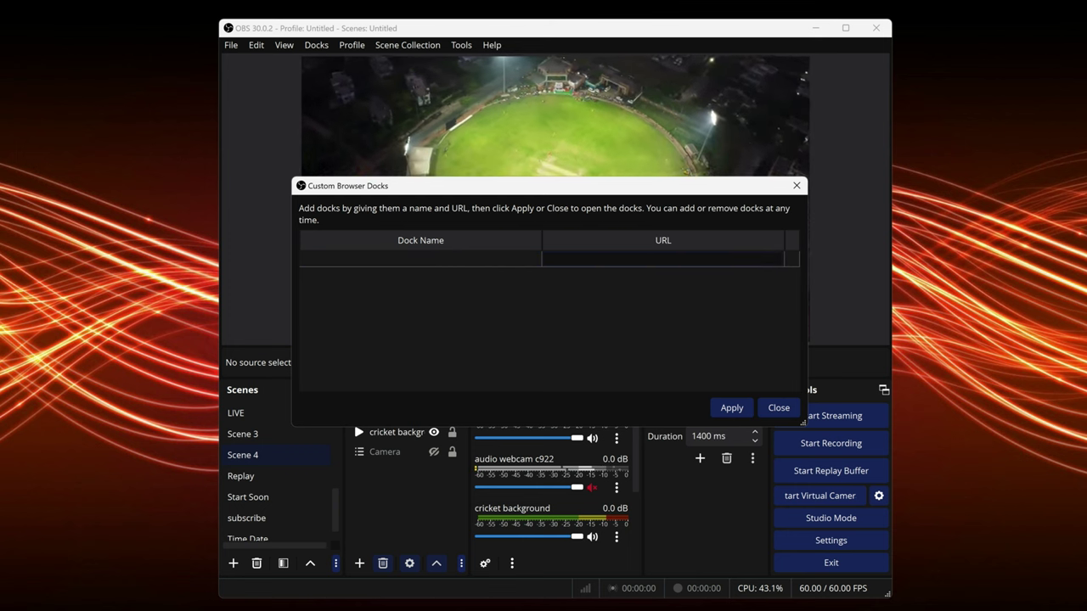
right_click(590, 263)
click(604, 353)
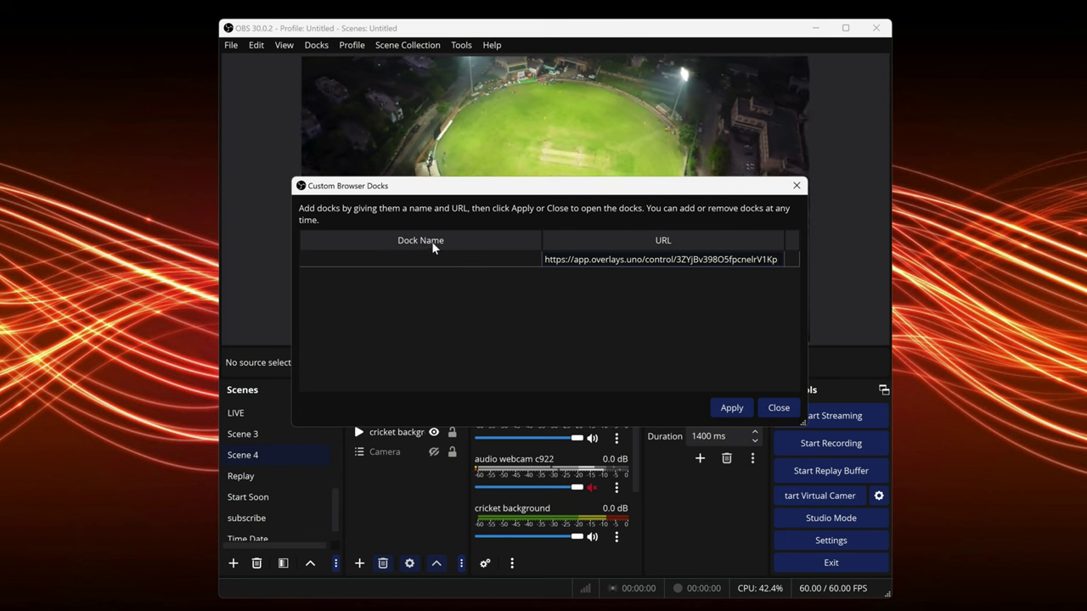
click(369, 263)
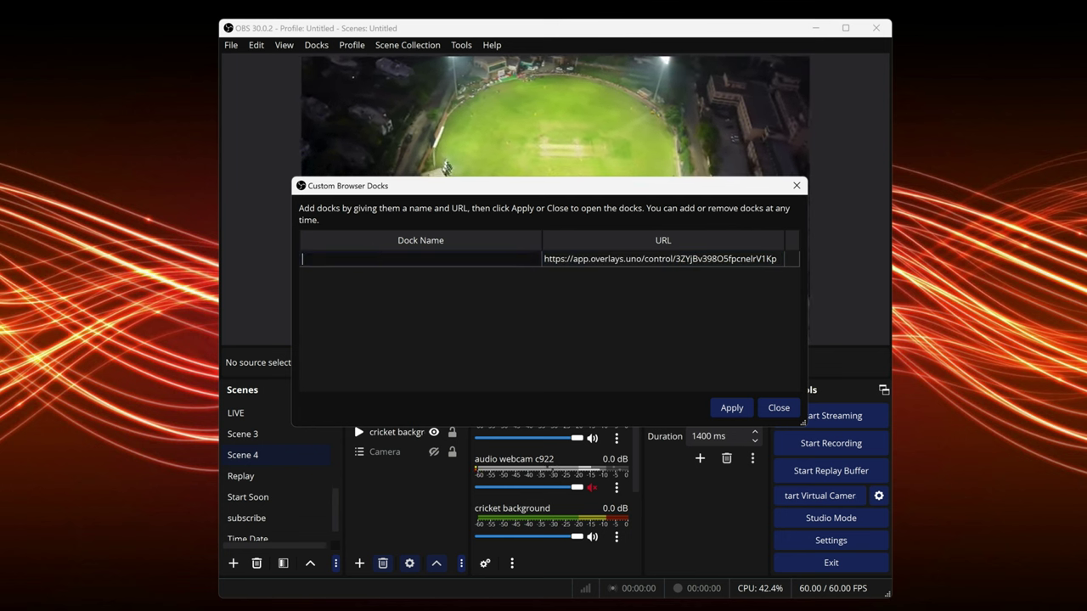
text(cricket score)
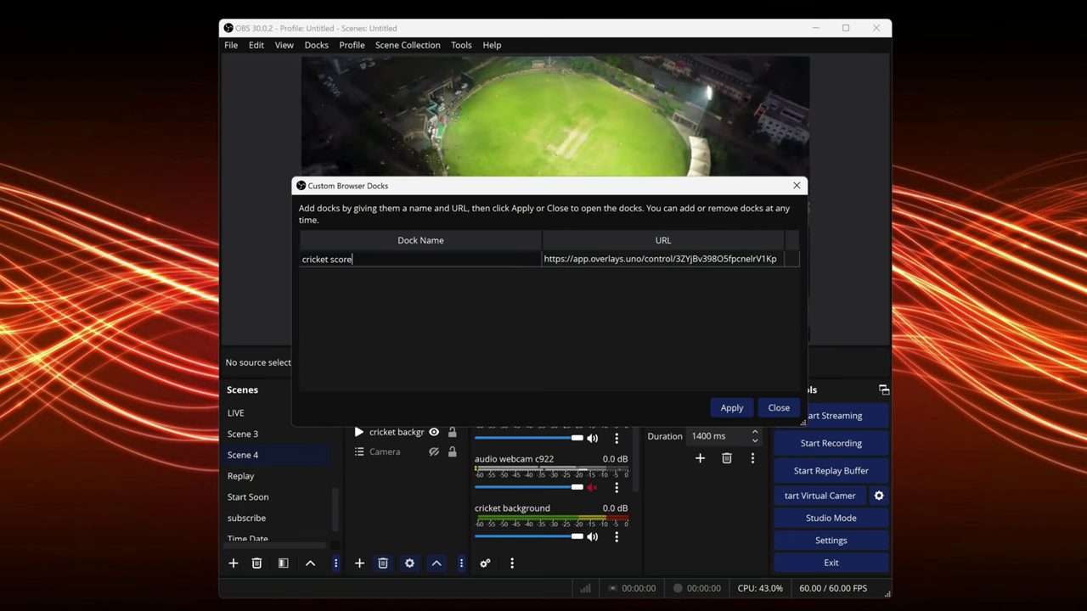
click(731, 408)
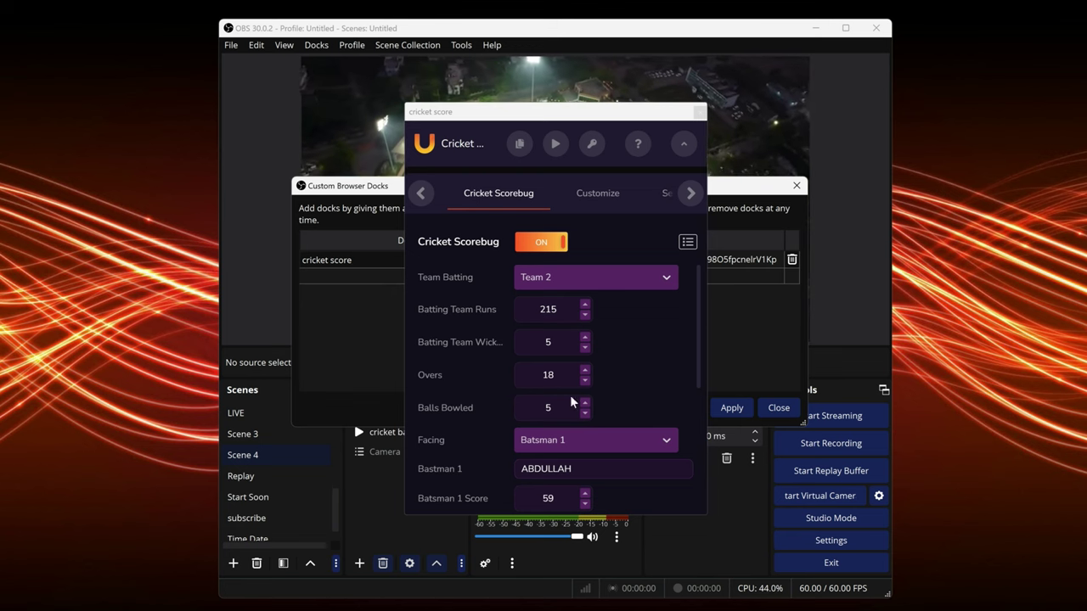
Step: Place the floating cricket score dock beside the OBS window and extend its height to show more scorebug controls
drag(582, 105, 1044, 66)
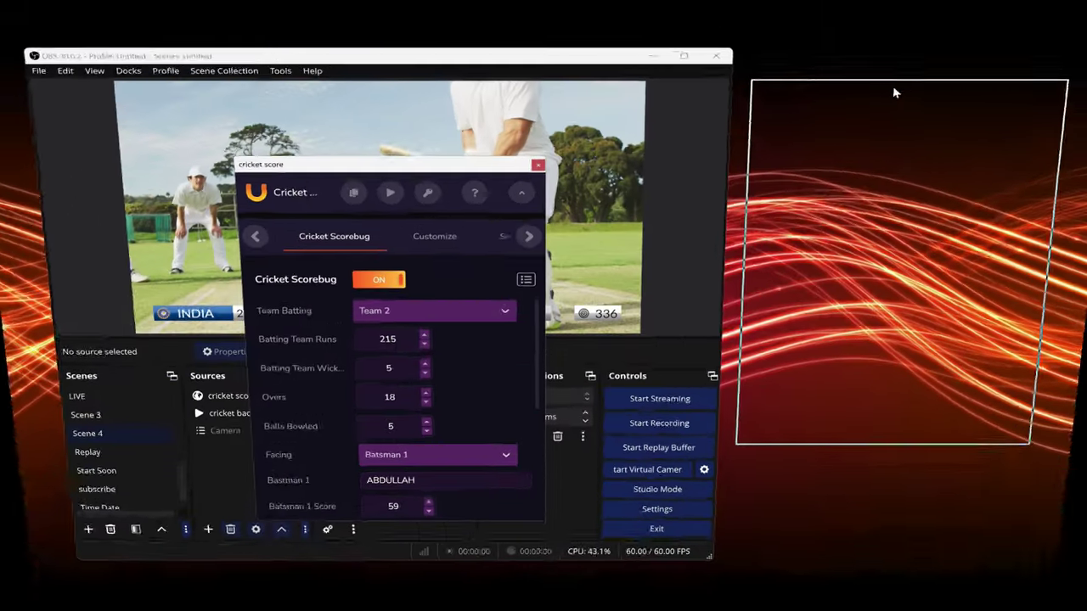
drag(894, 92, 880, 33)
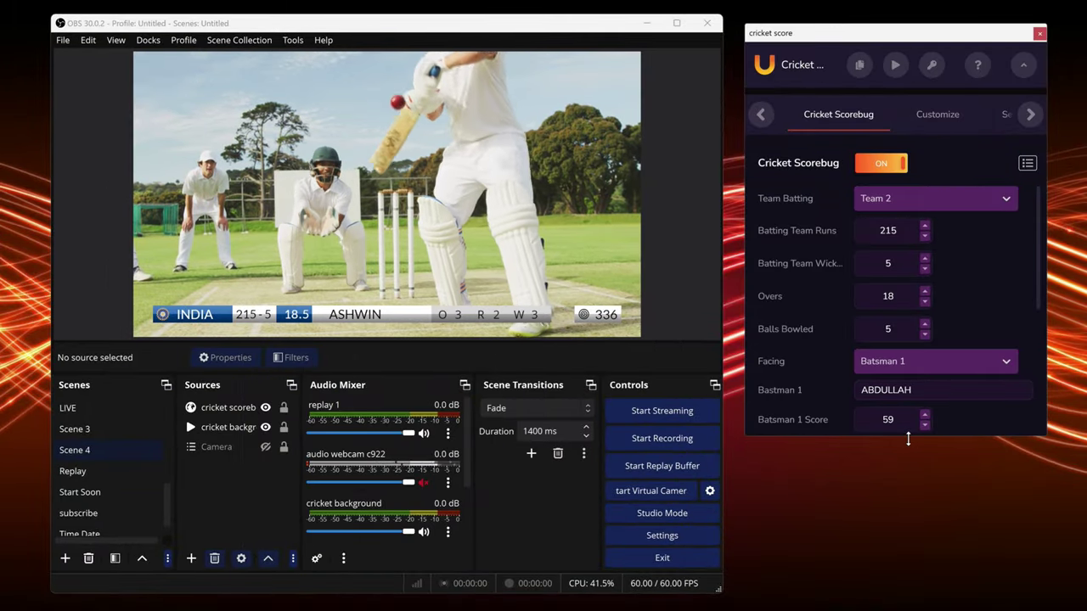
drag(909, 437, 893, 598)
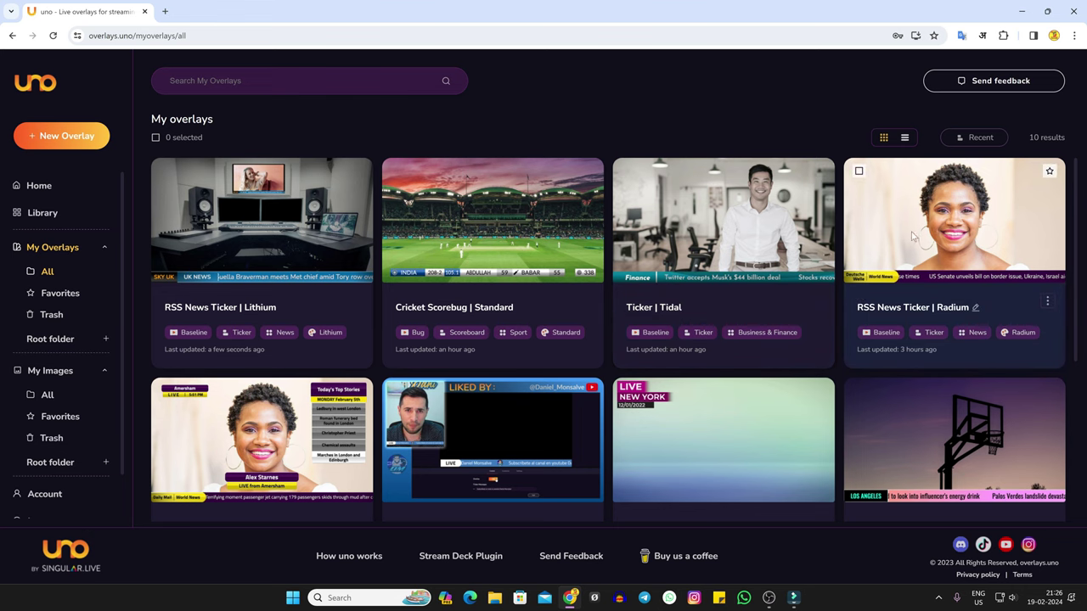
Step: In the browser, open the "Ticker | Stepback" overlay's control page from My Overlays
scroll(912, 259, down, 2)
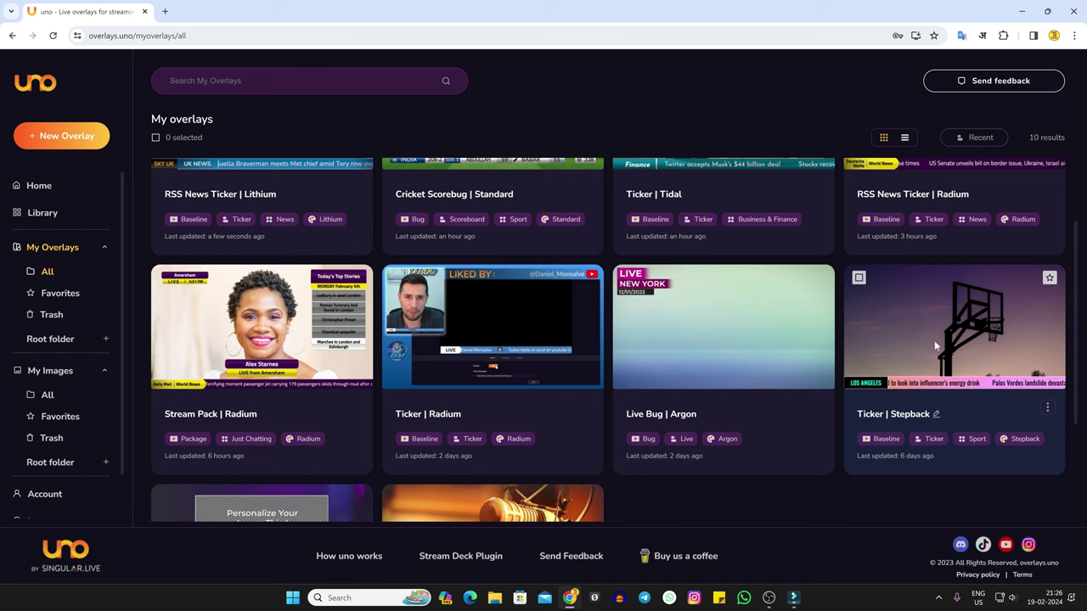
click(1047, 410)
click(993, 264)
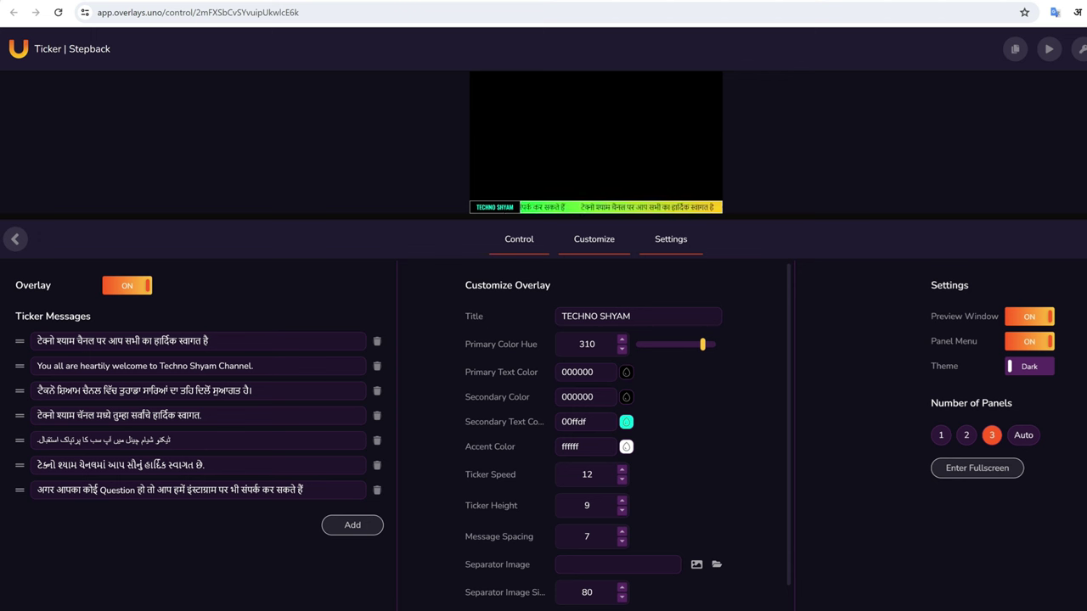
Step: Set the ticker overlay's primary color hue to 258 and its ticker height to 10
mouse_move(701, 351)
mouse_down()
mouse_move(645, 345)
mouse_move(692, 345)
mouse_up()
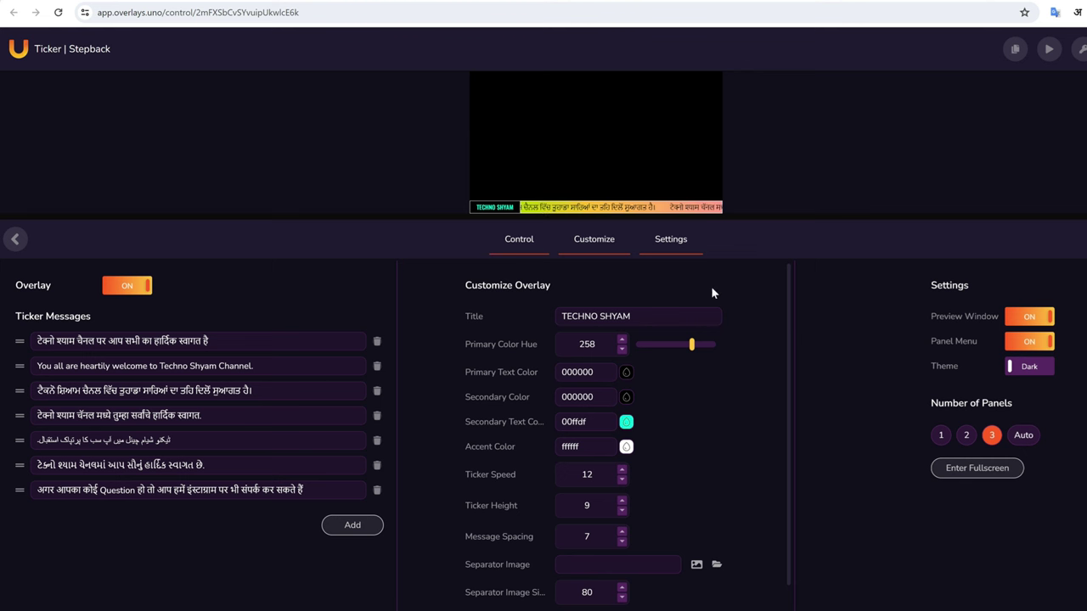
drag(787, 320, 788, 353)
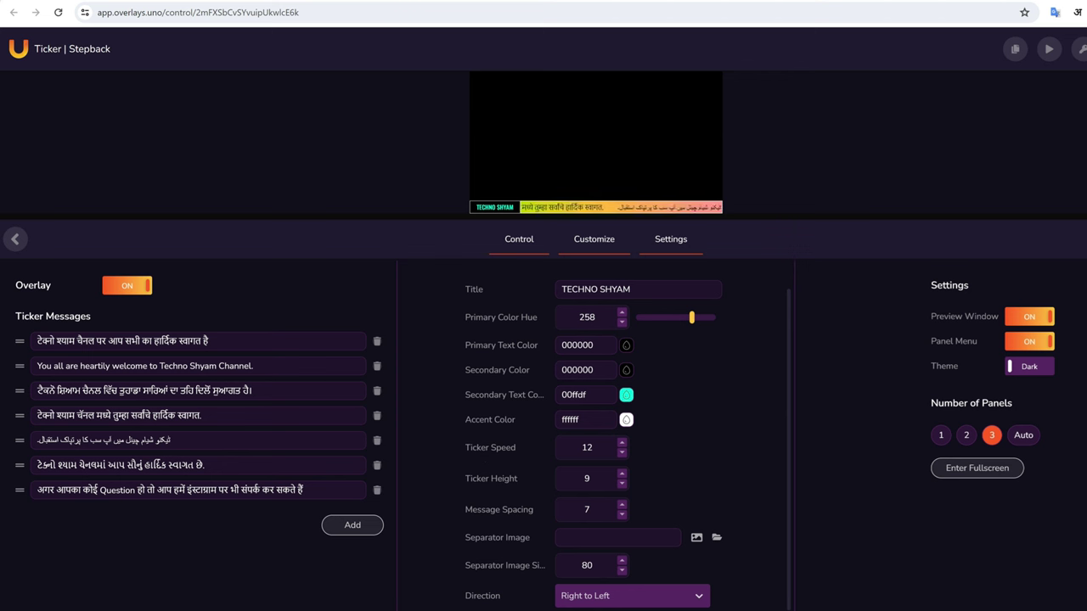
key(Up)
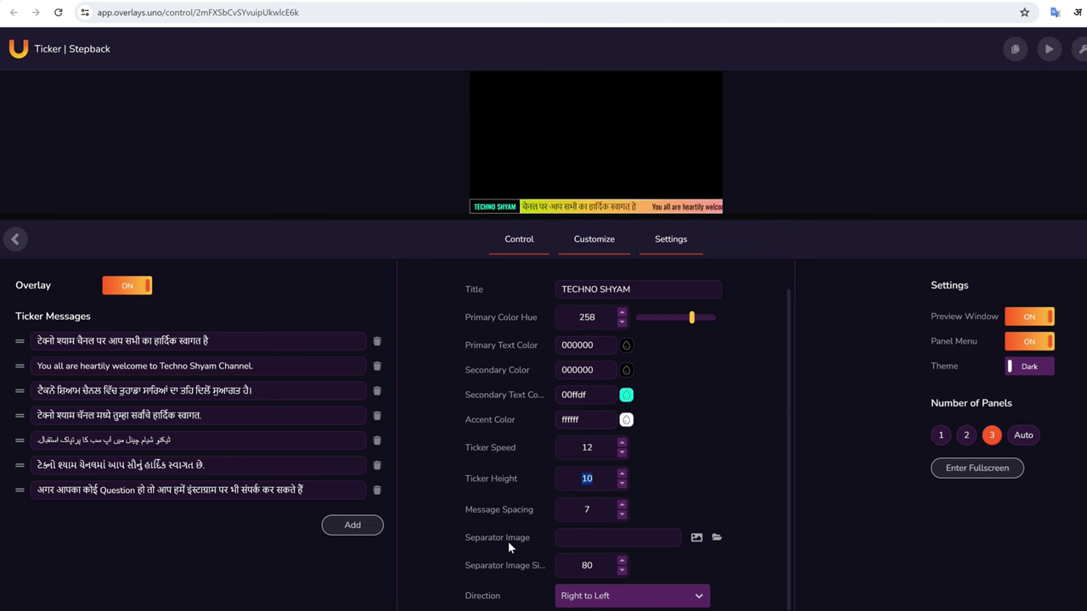